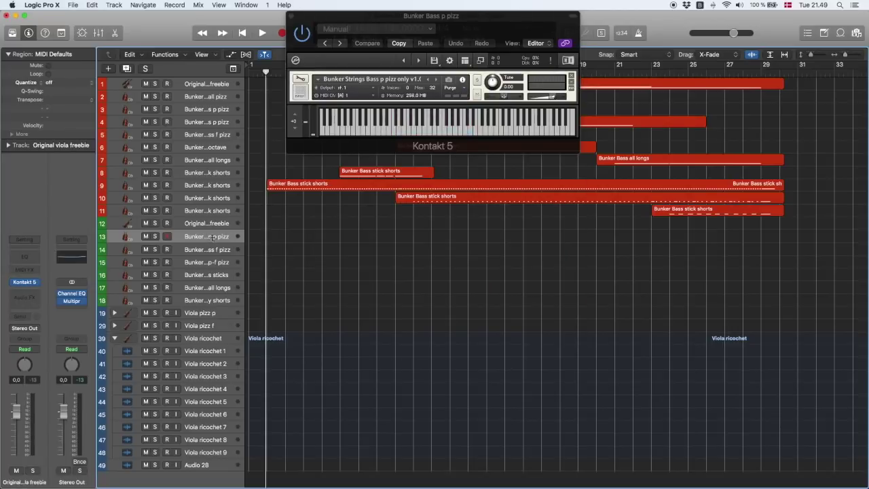
Select track 14 'Bunker Bass f pizz' to show its Bunker Strings Bass f pizz only v1.0 Kontakt patch.
left_click(212, 239)
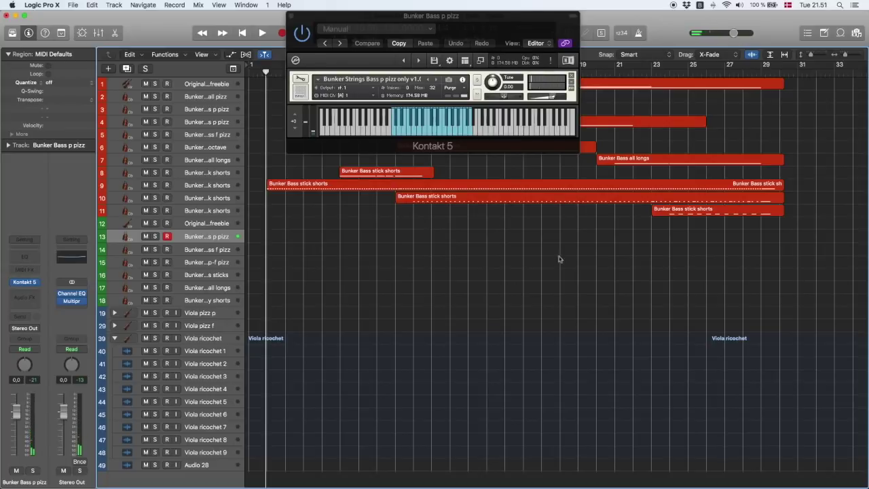
left_click(186, 251)
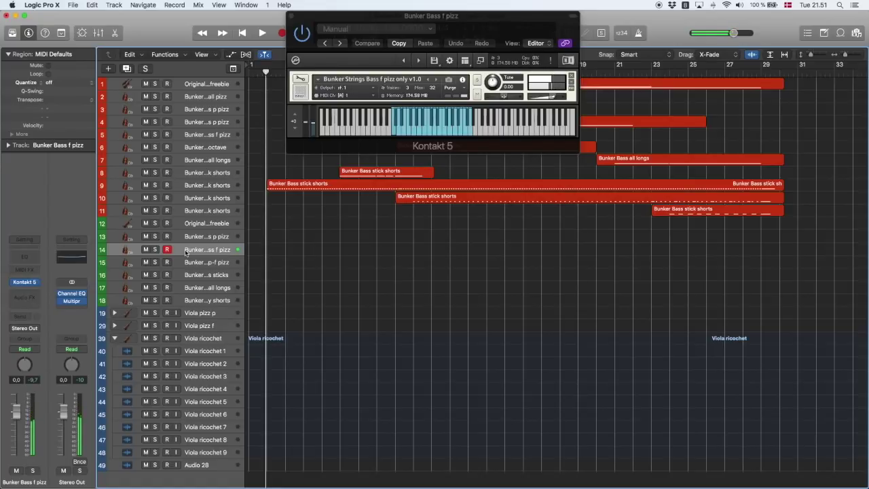
Select track 15 'Bunker Bass p-f pizz' to show its Bunker Strings Bass p-f pizz only v1 patch.
left_click(182, 263)
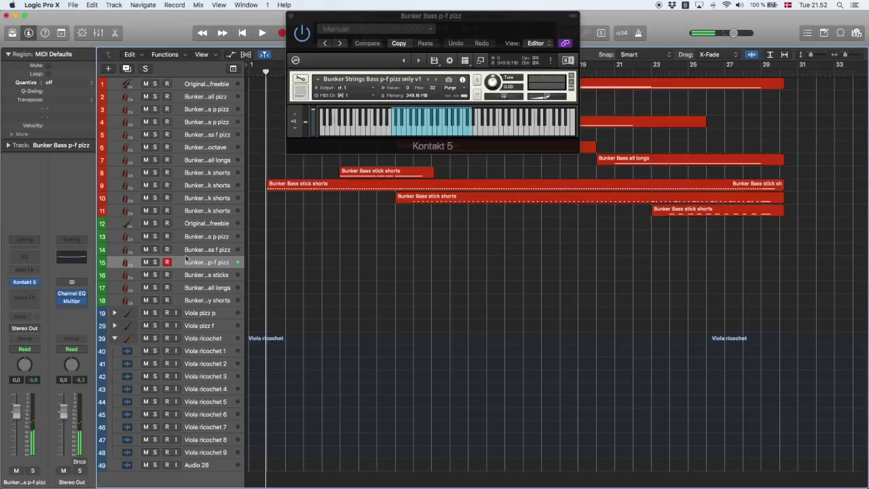
Select track 16 'Bunker Bass sticks' to show its Bunker Strings Bass sticks only v1.0 patch.
left_click(179, 276)
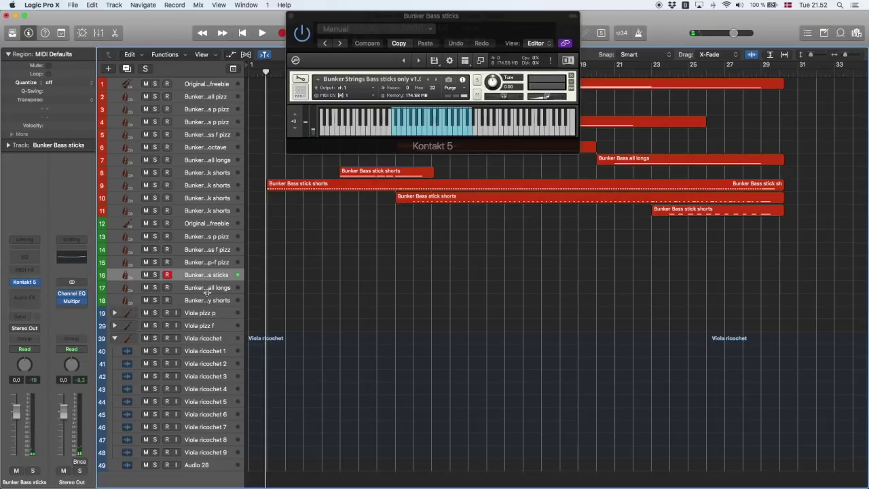
Select track 17 'Bunker Bass all longs' to show its Bunker Strings Bass all longs v1.0 patch.
left_click(199, 290)
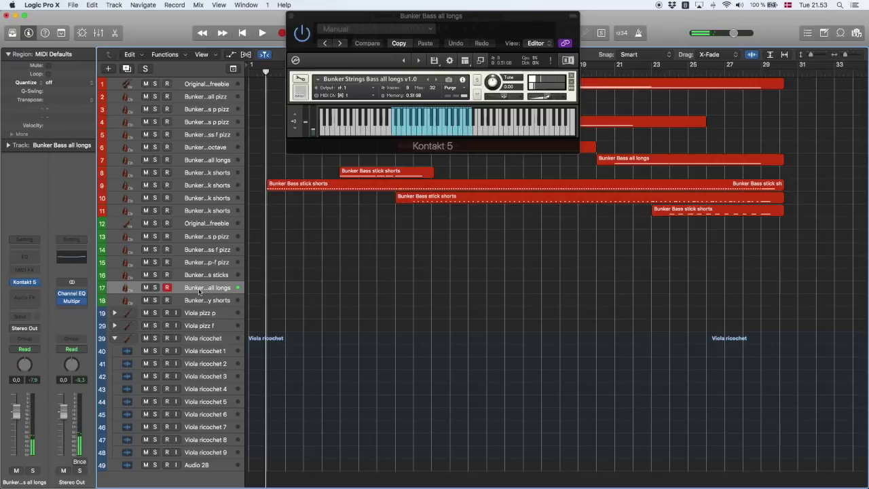
Step down to the Bunker Bass stick shorts track so its Kontakt 5 instrument appears.
key("Down")
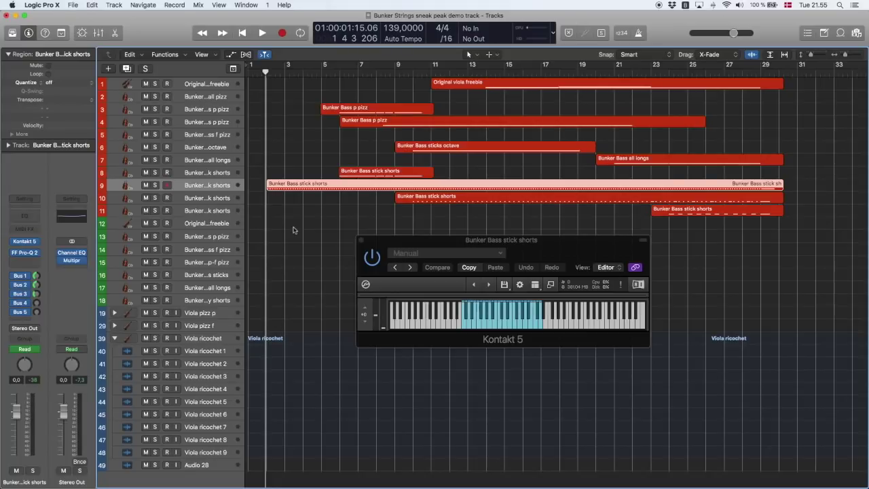
Start playback of the arrangement from the beginning and let it run toward bar 30.
key("space")
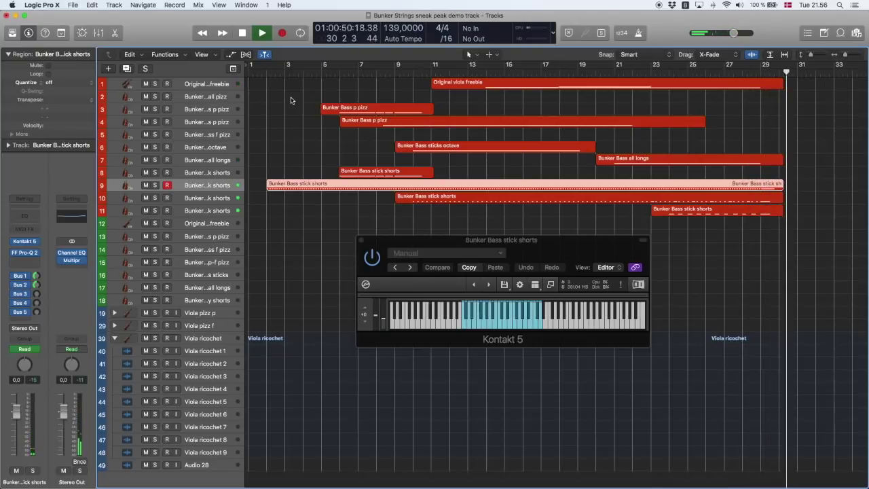
Stop playback, solo the stick shorts region, close Pro-Q, and play it soloed.
key("space")
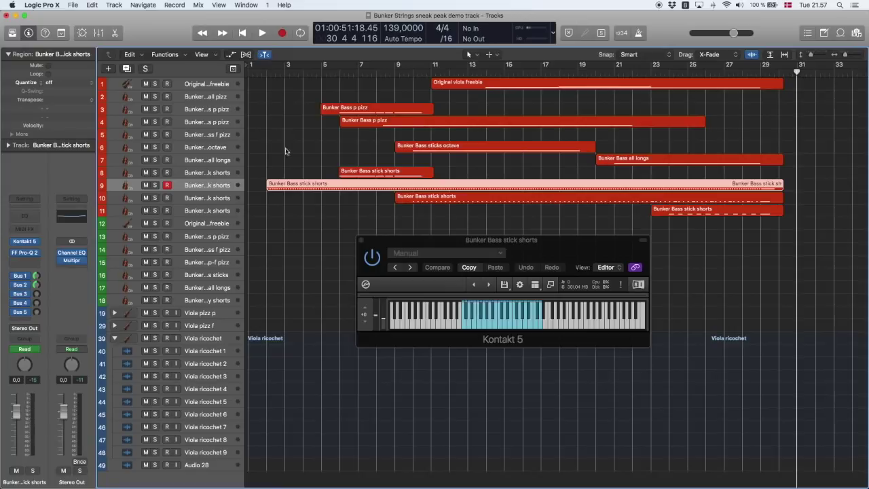
key("z")
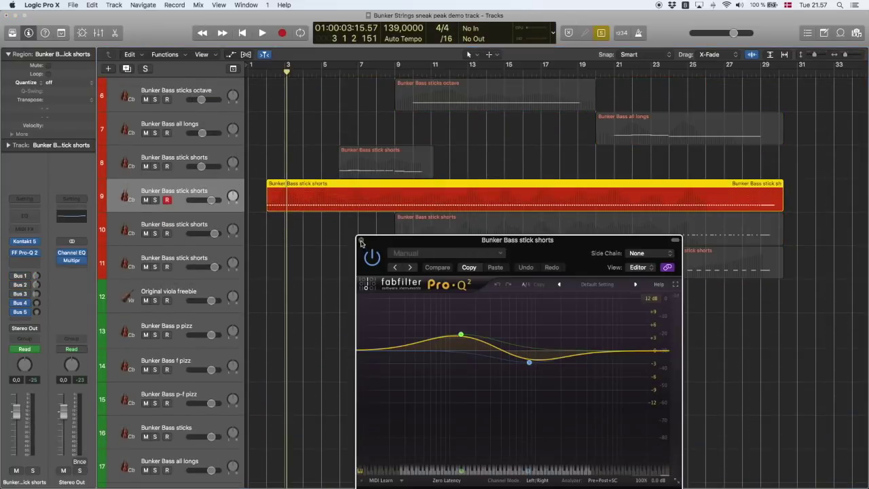
left_click(361, 241)
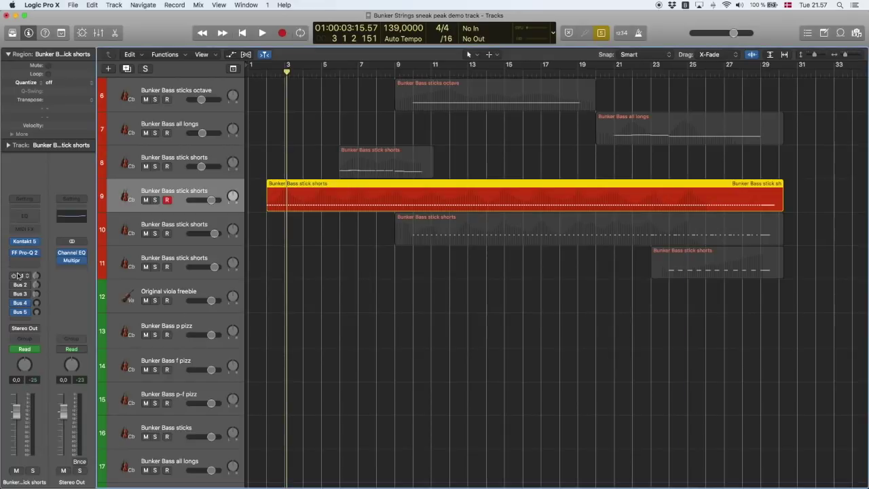
key("space")
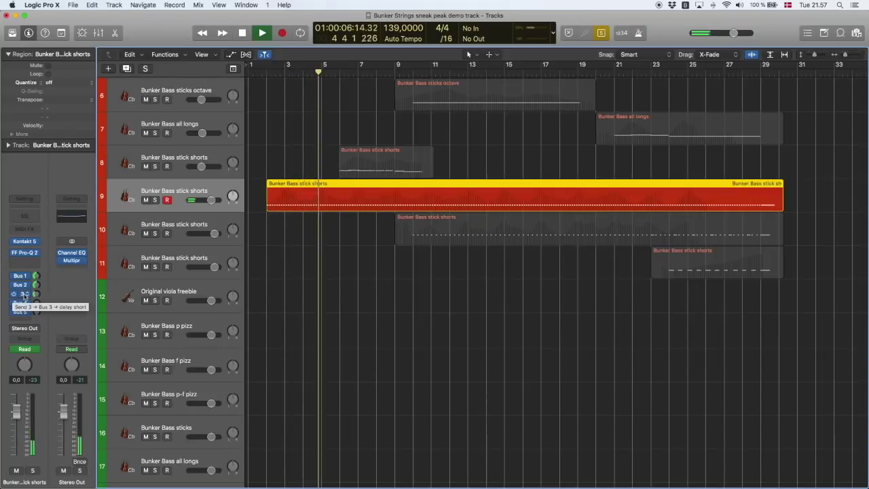
Inspect the Replika delay on the delay short bus (Bus 3), then stop at bar 13.
left_click(20, 293)
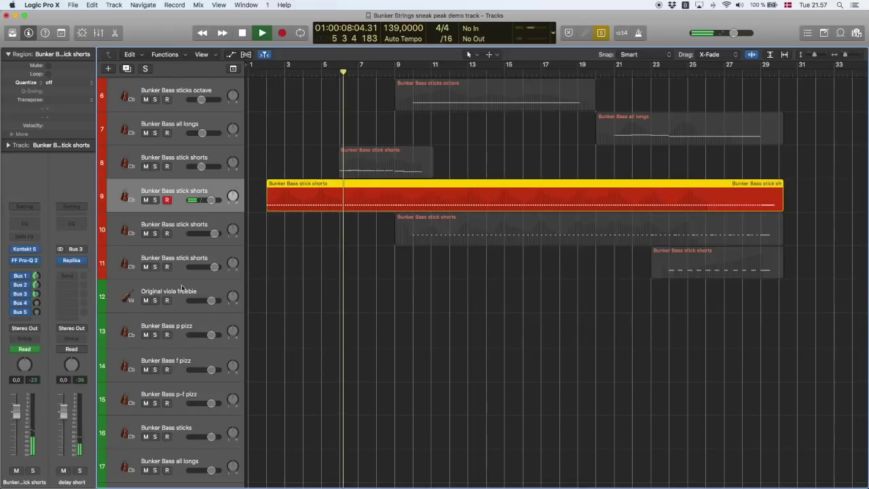
left_click(72, 260)
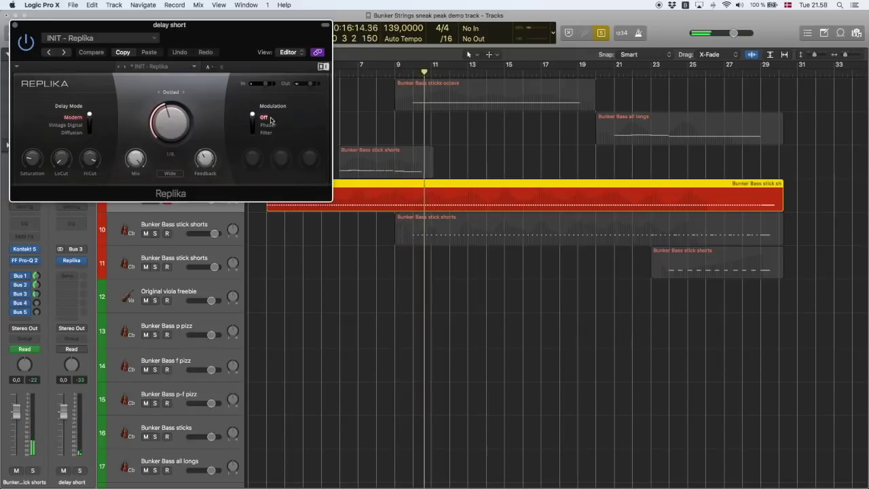
left_click(15, 26)
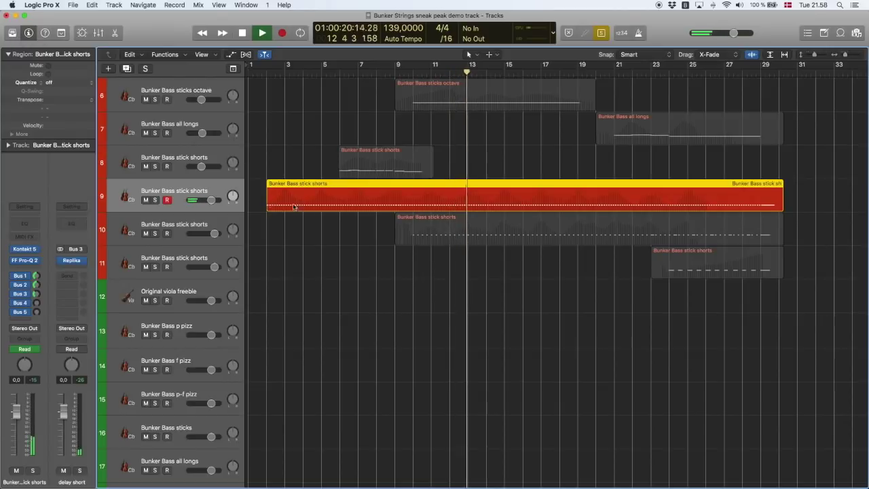
key("space")
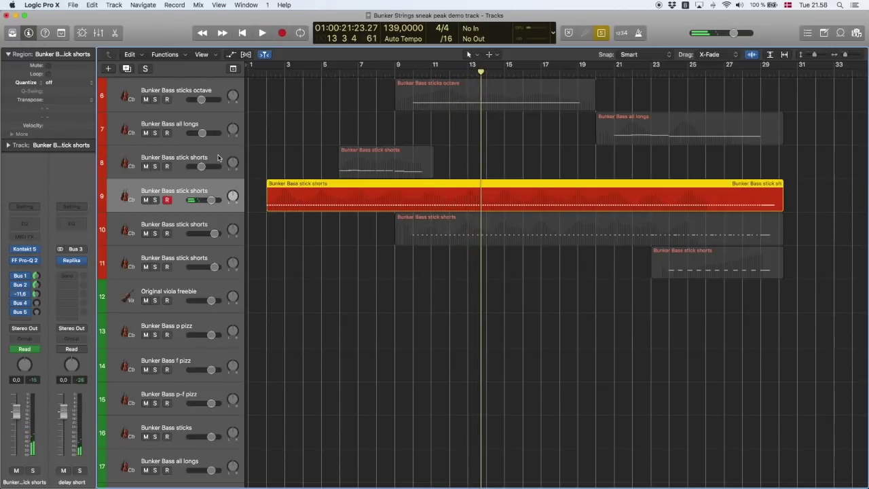
Open the stick shorts region in the Piano Roll, play from its start, and check its Compressor.
double_click(351, 156)
key("shift+space")
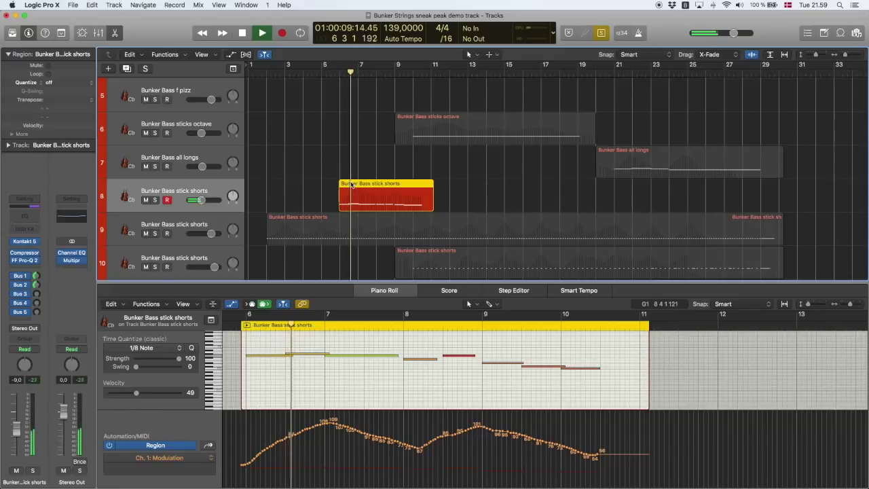
left_click(22, 252)
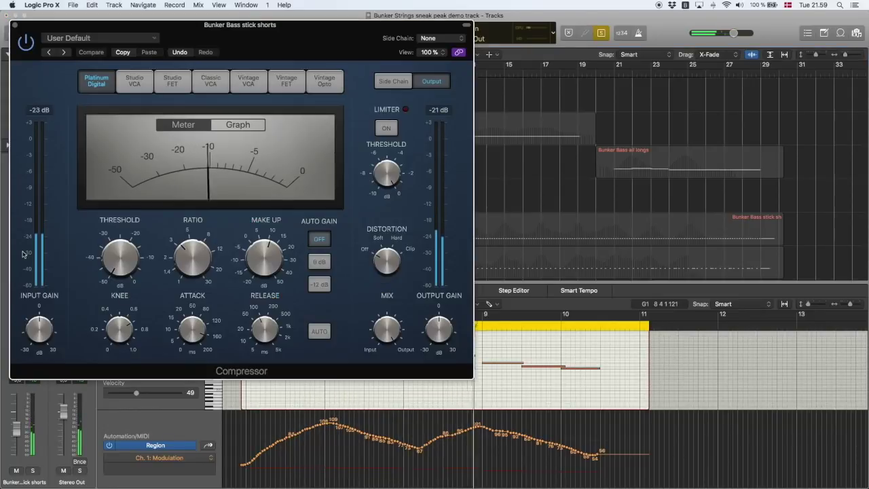
key("super+w")
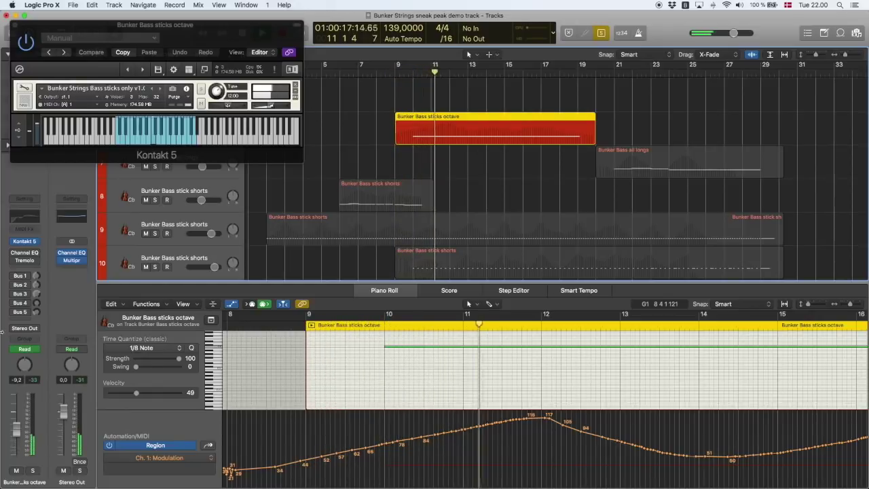
Turn on the sticks octave track's bypassed Channel EQ and move its window up and right.
left_click(16, 252)
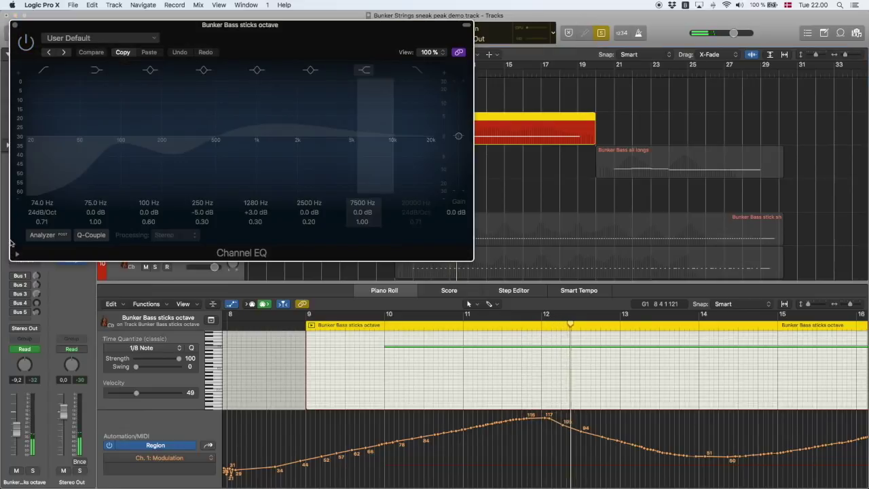
left_click(25, 42)
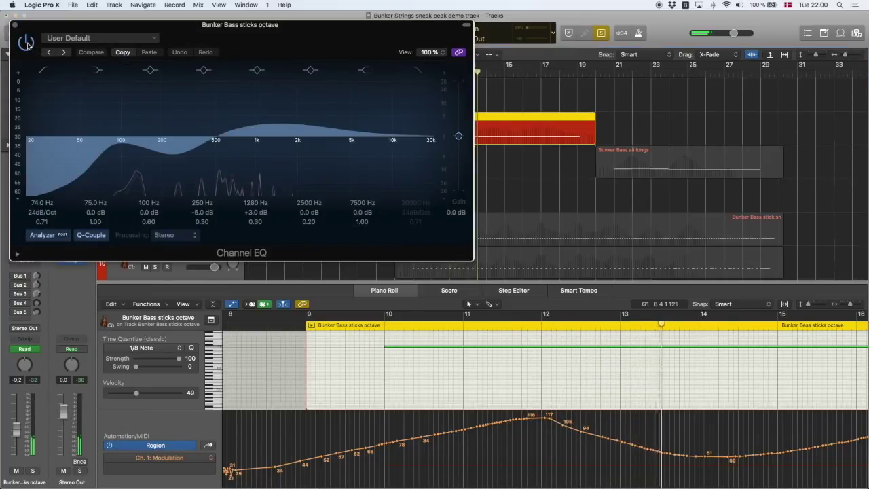
left_click_drag(274, 32, 372, 24)
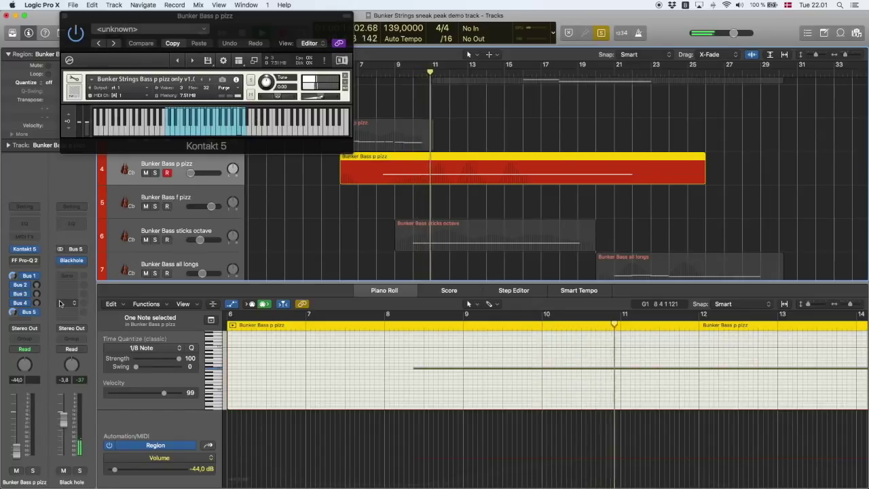
Check the Verb short reverb on Bus 1, then open Eventide Blackhole on the Black hole bus.
left_click(31, 276)
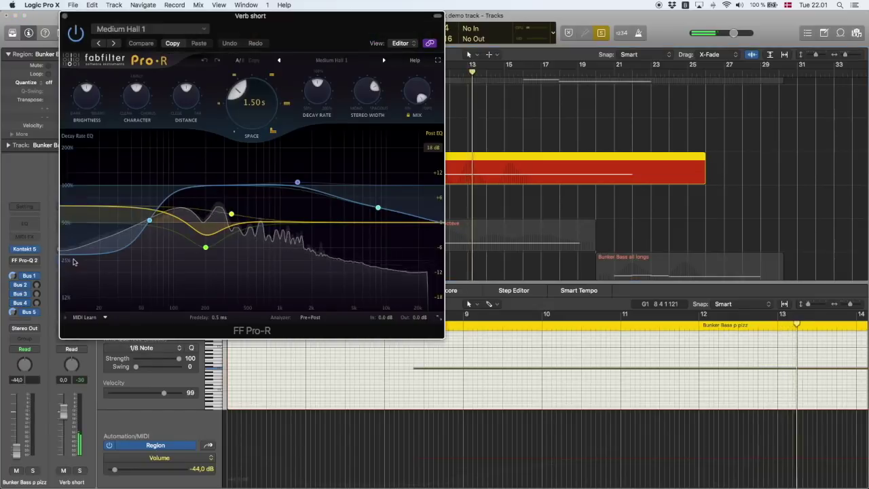
key("super+w")
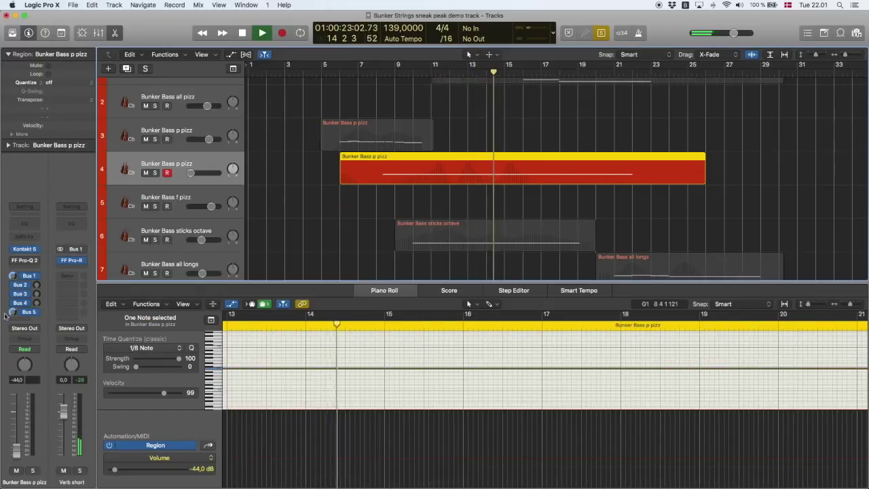
left_click(30, 311)
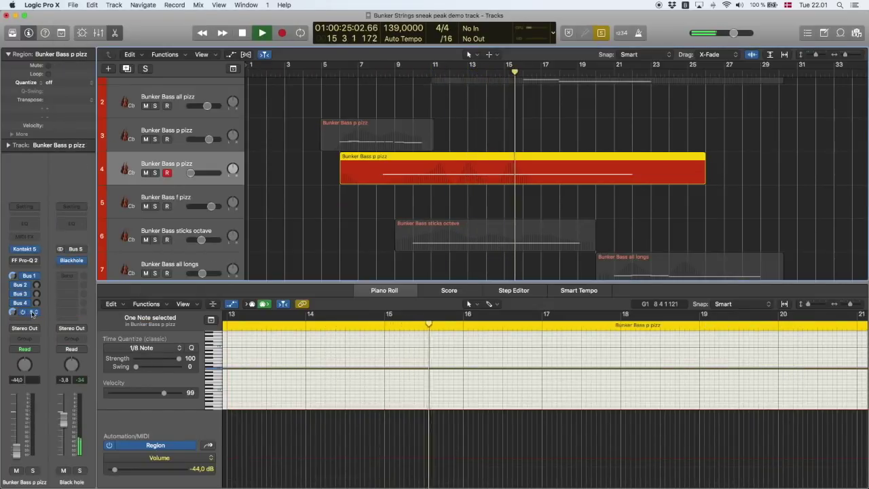
left_click(71, 260)
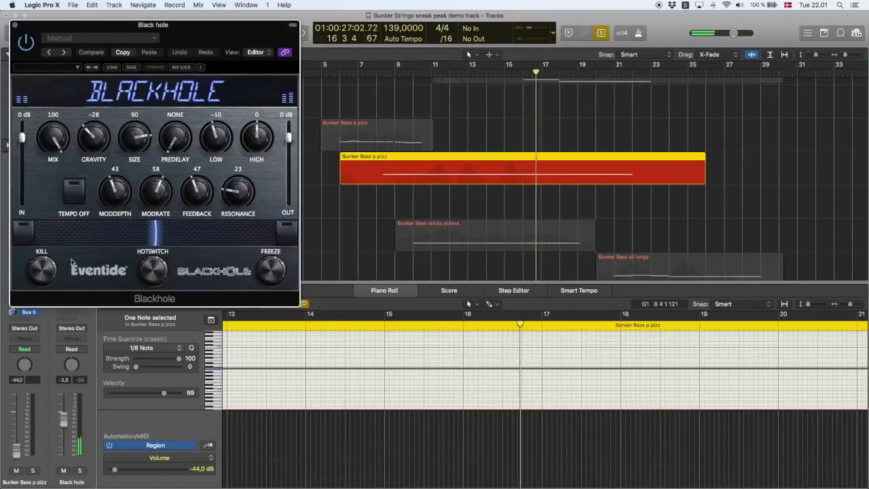
Close the Blackhole reverb and replay the first Bunker Bass p pizz region on track 3.
left_click(15, 25)
left_click(318, 141)
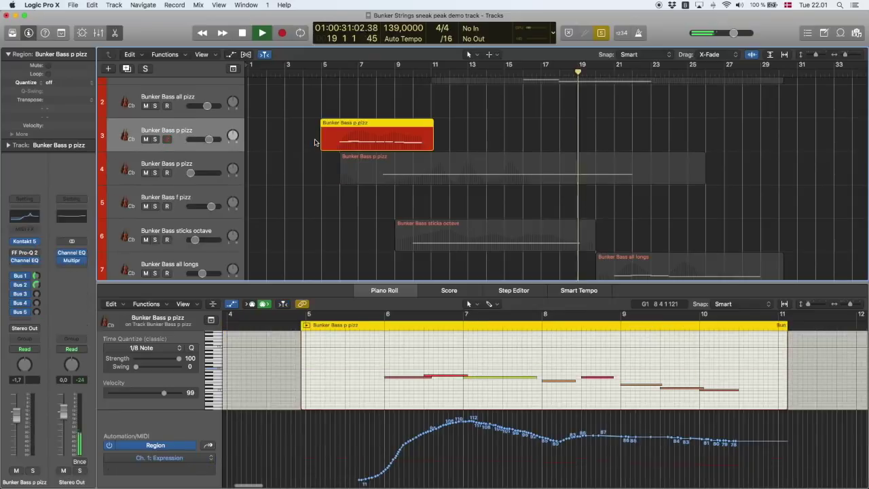
key("shift+Return")
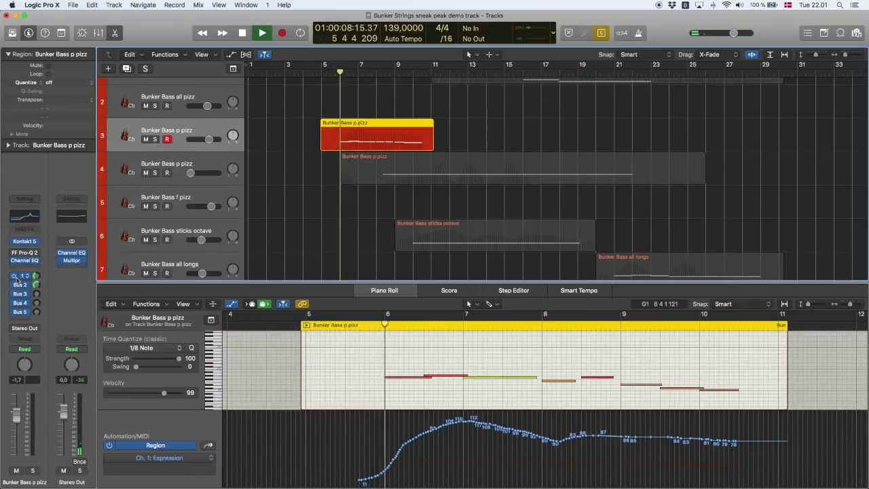
Check the p pizz track's Kontakt instrument and Channel EQ, then scroll back up to track 1.
left_click(25, 241)
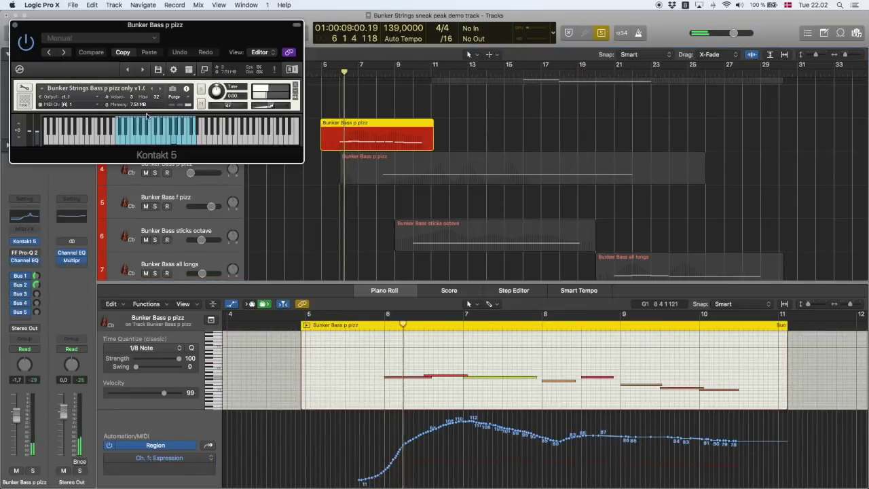
left_click(24, 260)
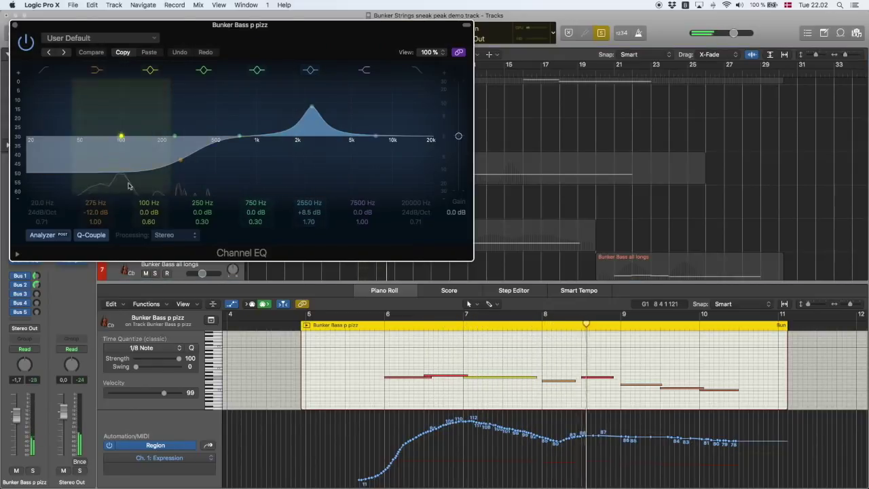
left_click(15, 28)
scroll(193, 87, "up", 2)
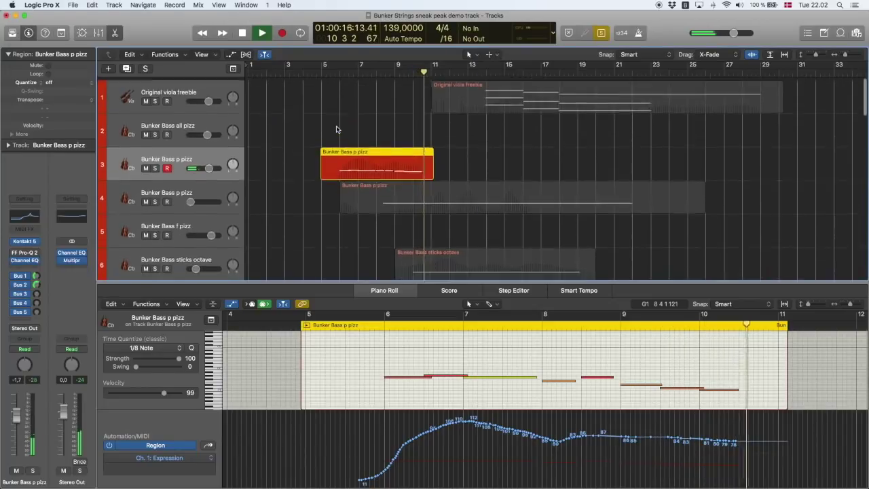
Play the Original viola freebie track while viewing its Kontakt, Channel EQ and Stereo Delay inserts.
left_click(192, 87)
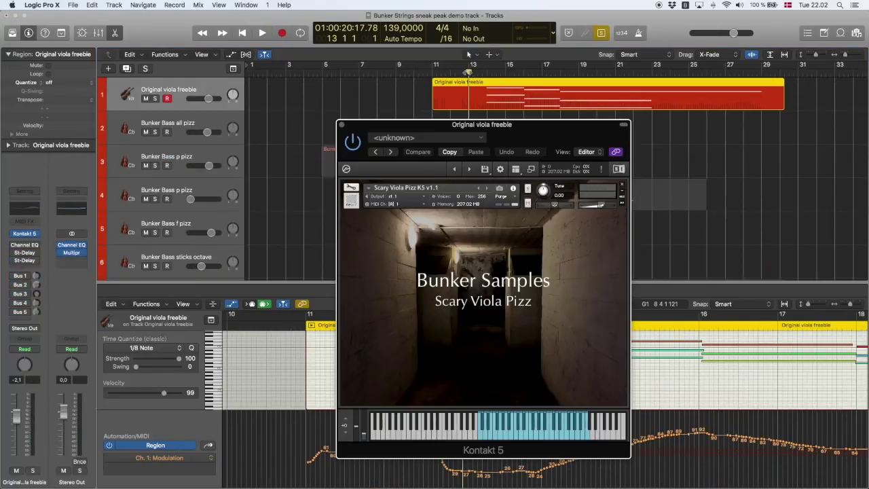
key("space")
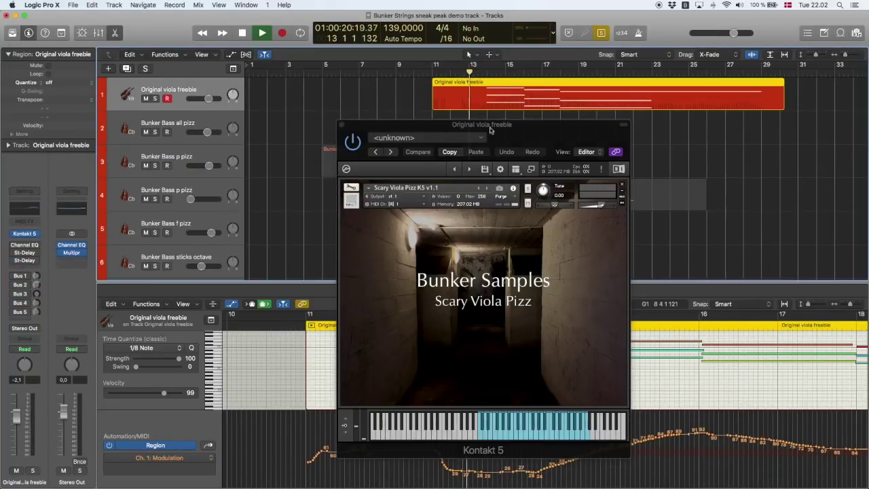
left_click(23, 245)
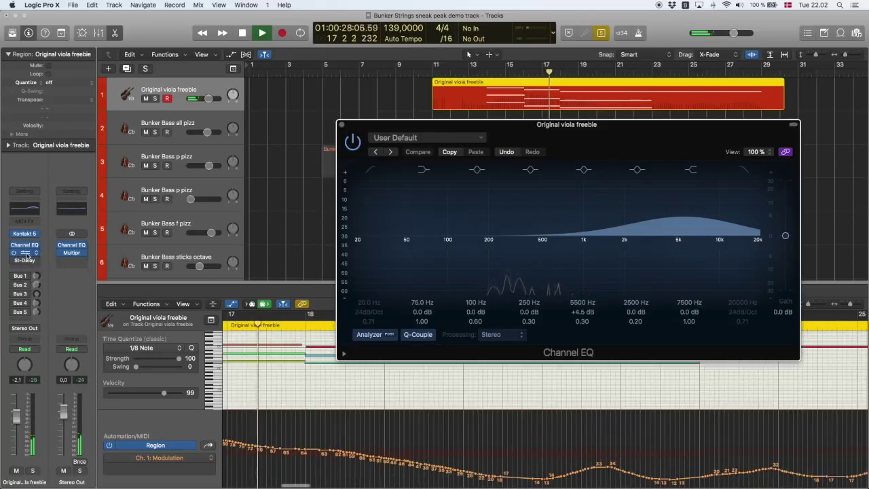
left_click(20, 253)
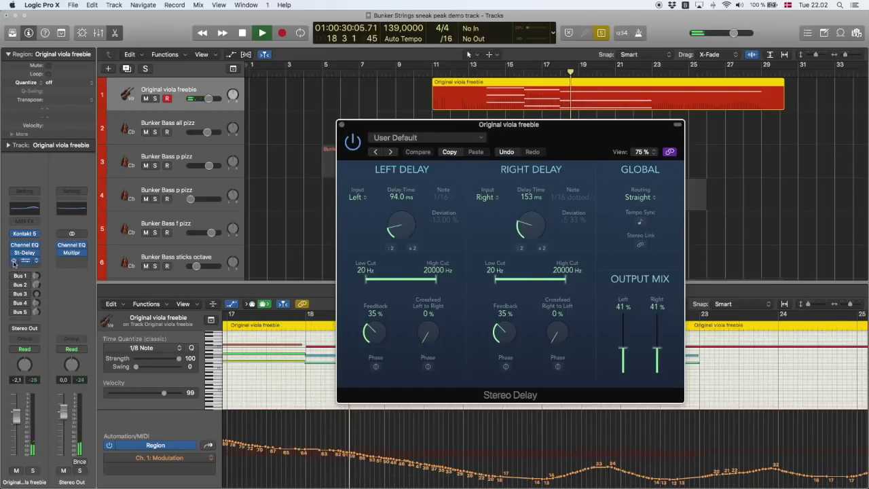
Enable Tempo Sync on the Stereo Delay, replay from bar 13, then reopen Scary Viola Pizz Kontakt.
left_click(640, 221)
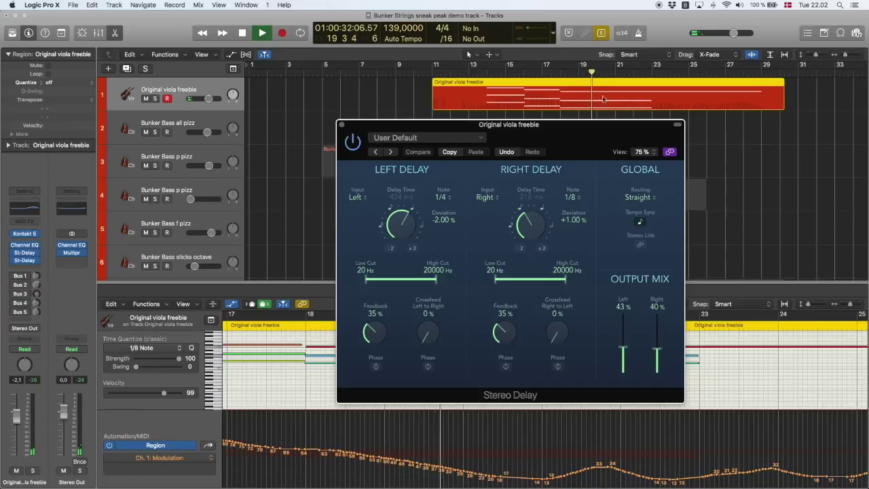
key("space")
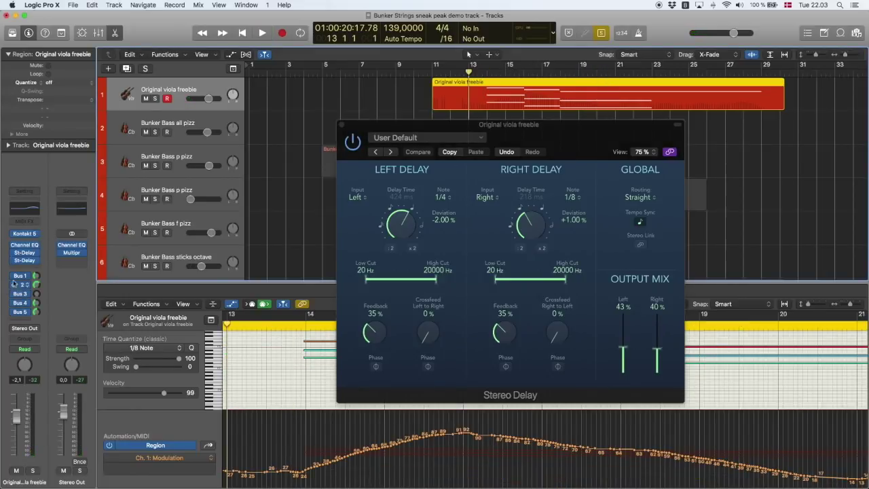
key("space")
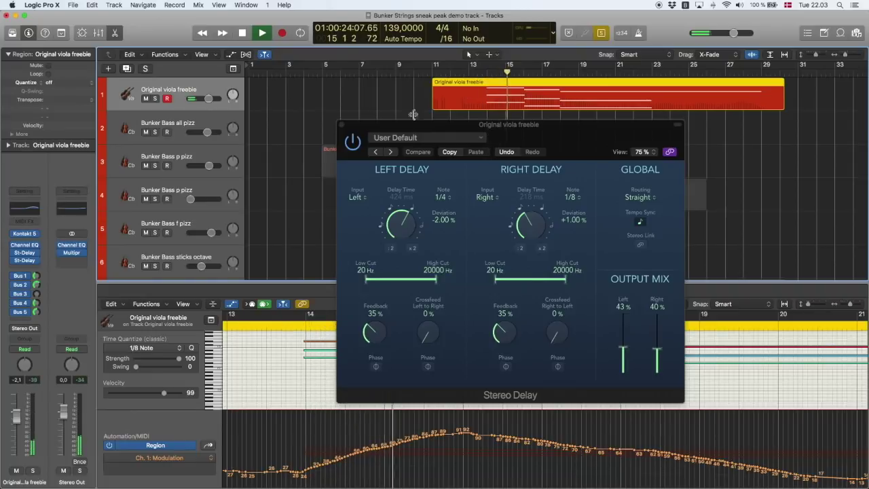
key("super+w")
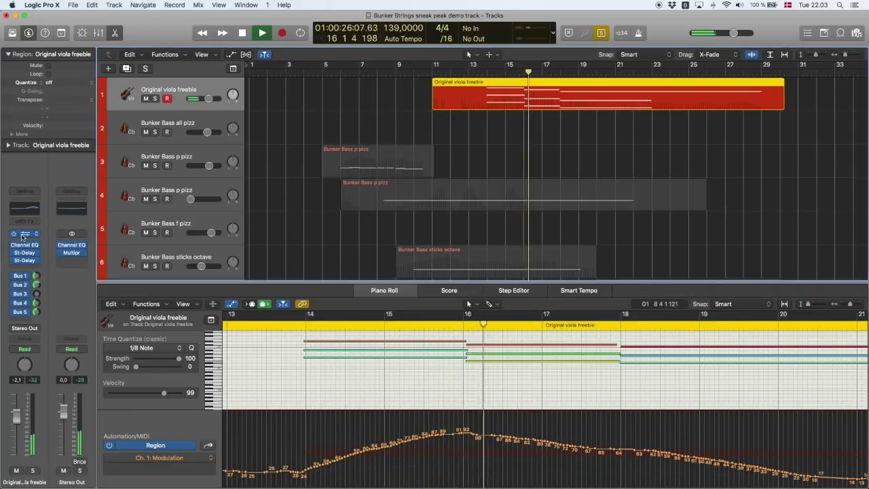
left_click(25, 236)
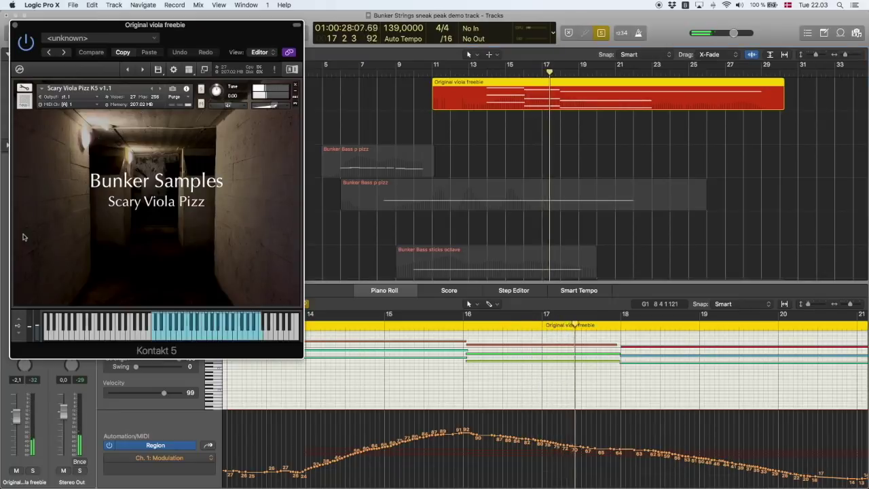
Shrink the track rows and play the Bunker Bass stick shorts region on track 10.
left_click(15, 26)
key("super+Up")
scroll(506, 149, "down", 4)
left_click(509, 167)
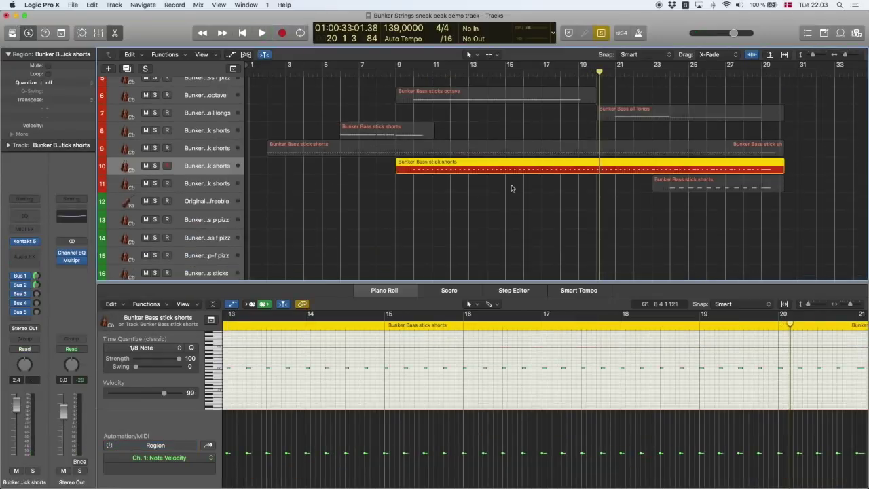
key("shift+space")
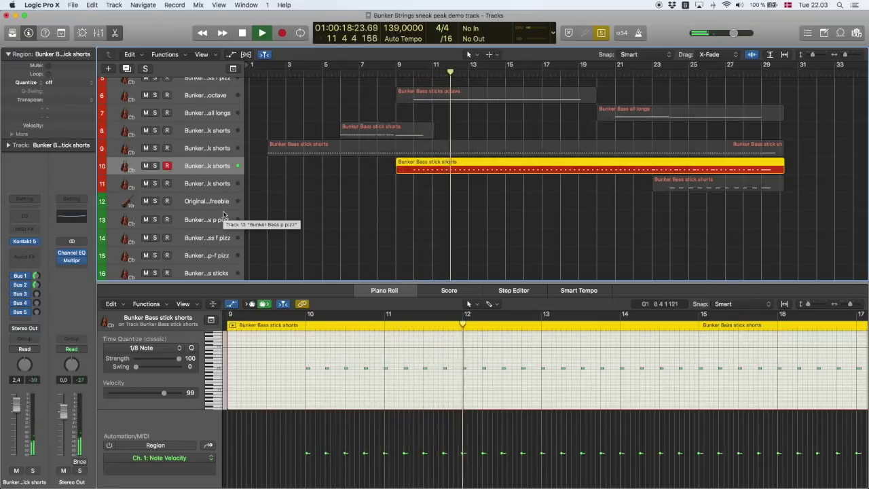
Play the stick shorts region on track 11, then stop playback.
left_click(760, 184)
key("shift+space")
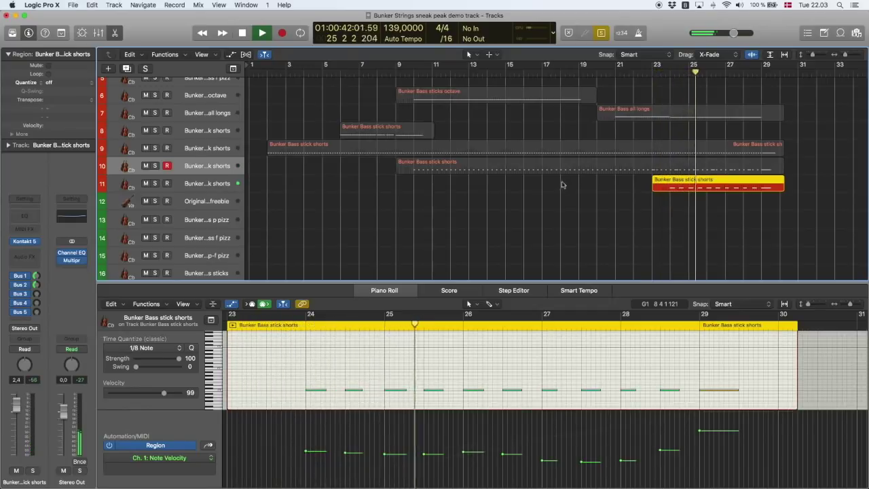
key("space")
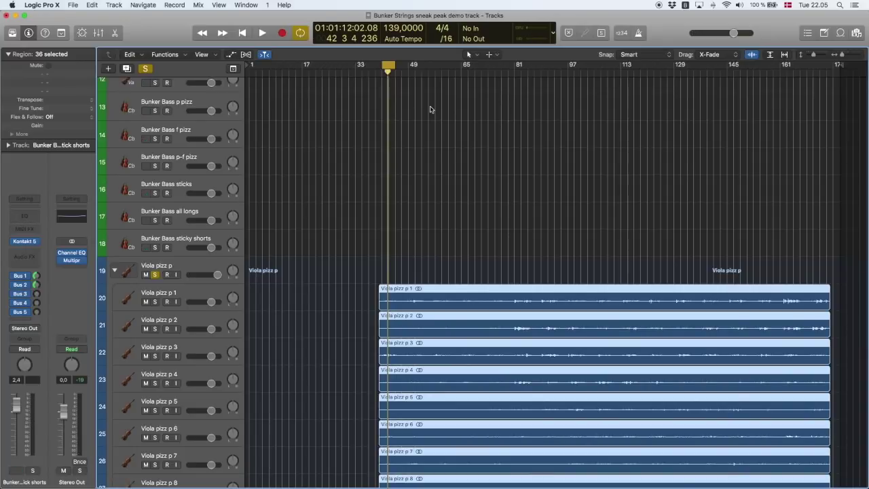
Audition the Viola pizz p tracks, then collapse the Viola pizz p stack.
key("space")
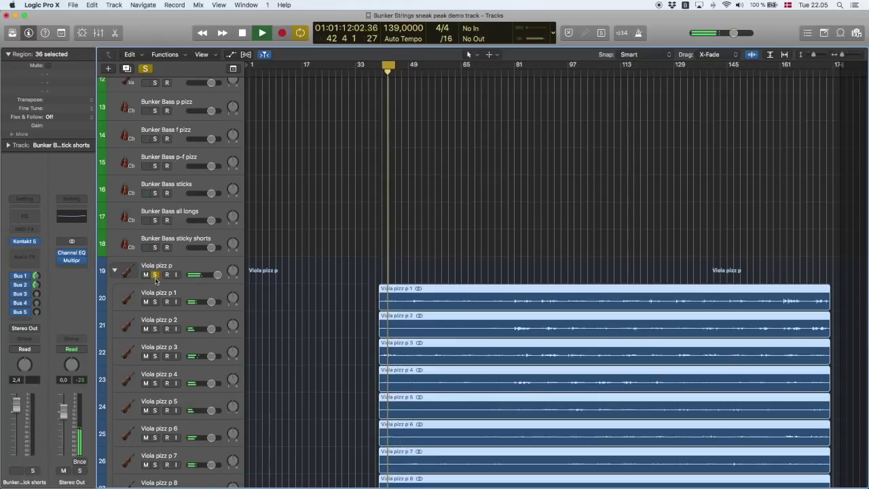
key("space")
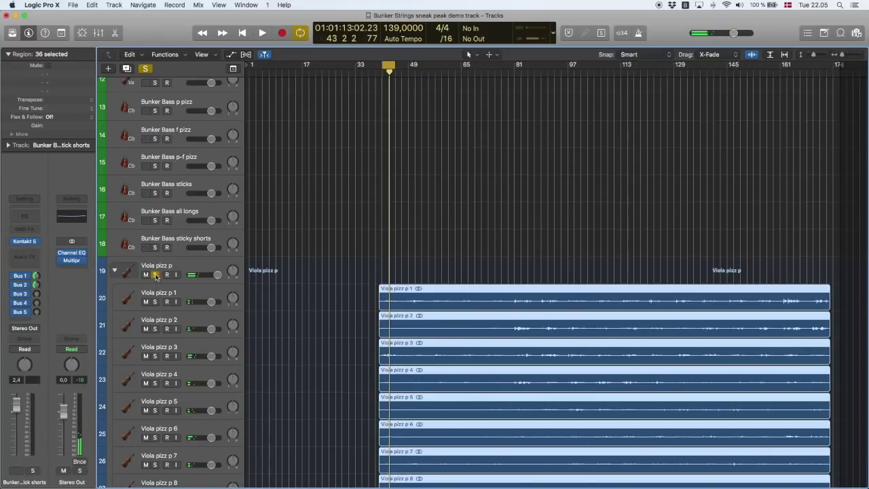
left_click(114, 271)
Play Viola pizz f soloed on its own, then turn its solo off.
left_click(155, 302)
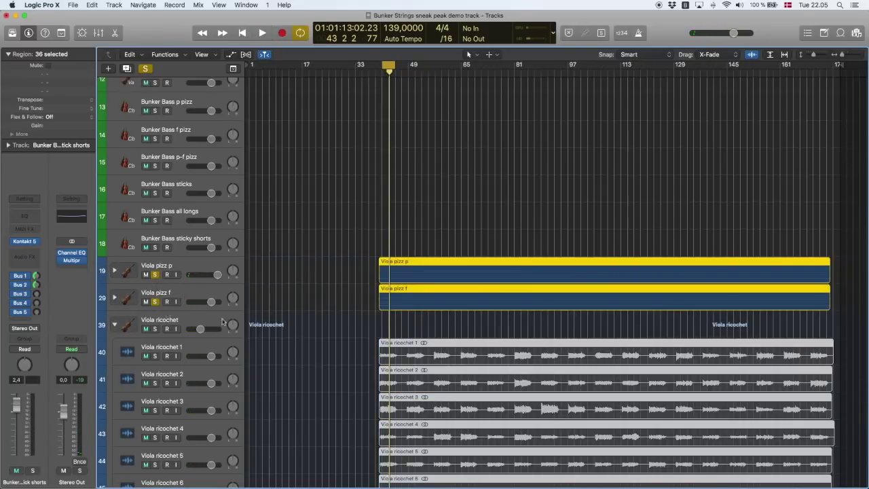
left_click(156, 274)
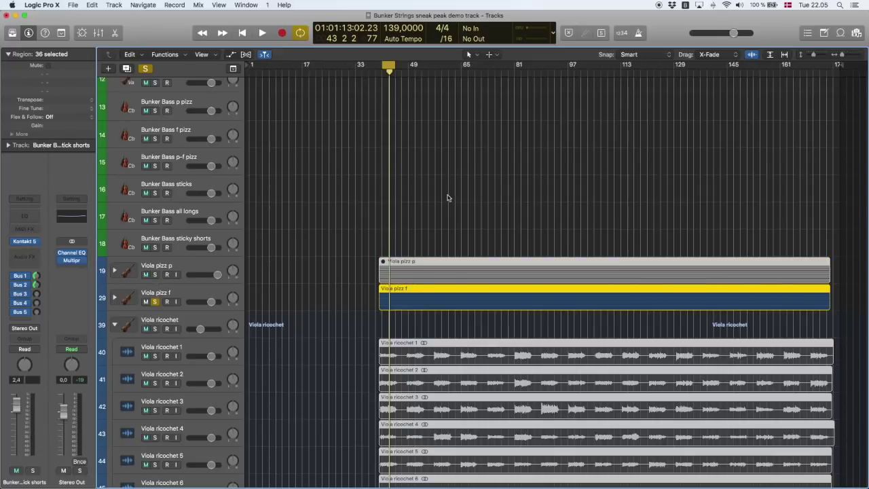
key("space")
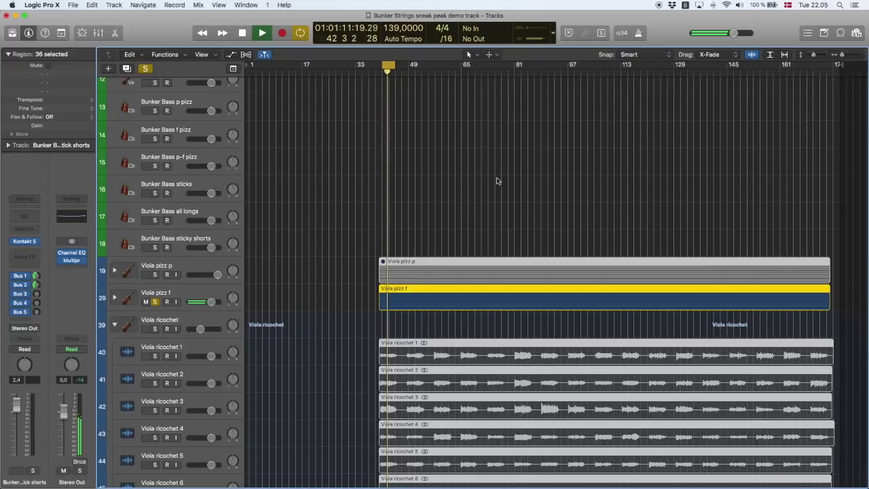
key("space")
left_click(154, 301)
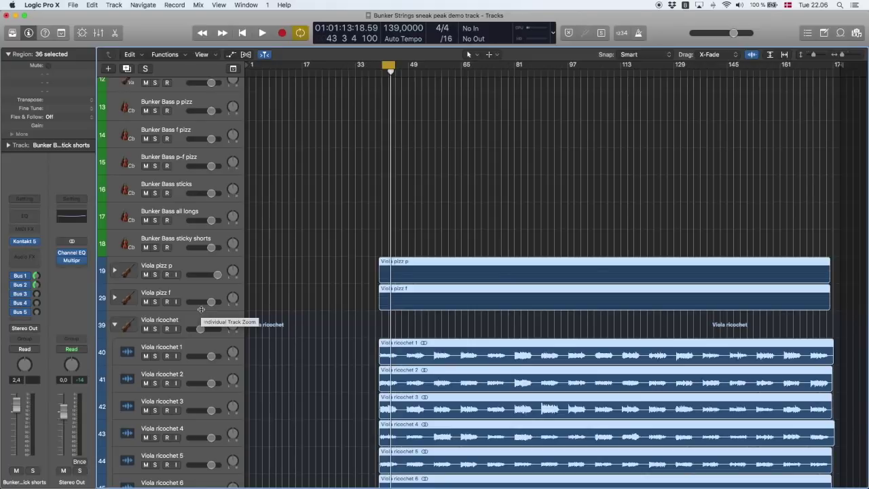
Solo the Viola ricochet stack and its ricochet tracks 1 through 9 during playback.
scroll(201, 309, "down", 3)
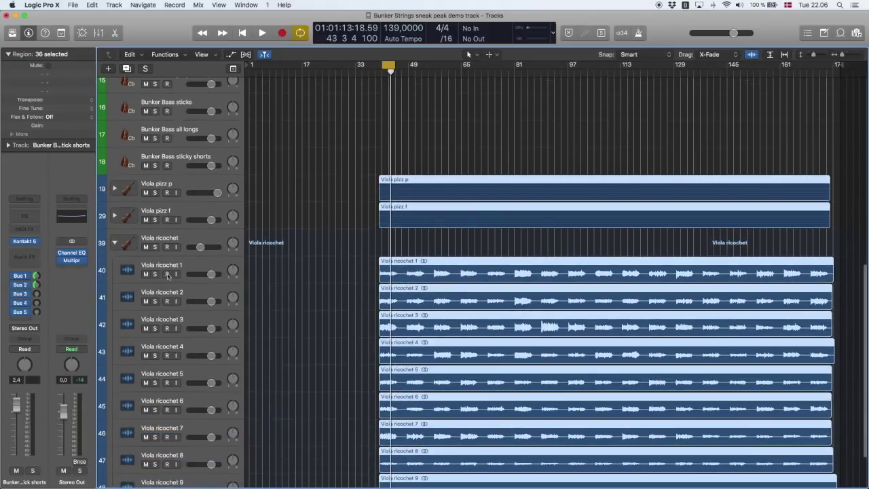
left_click(155, 247)
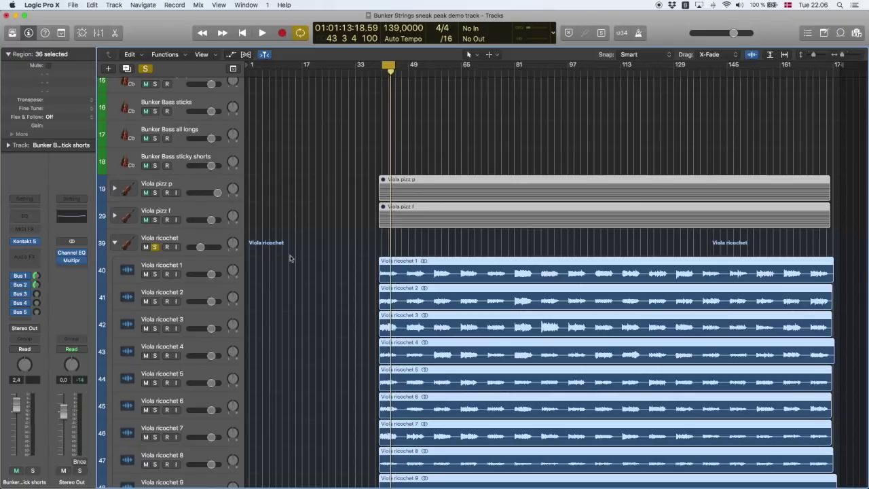
left_click_drag(154, 274, 155, 329)
key("space")
scroll(155, 298, "down", 2)
left_click_drag(155, 298, 155, 428)
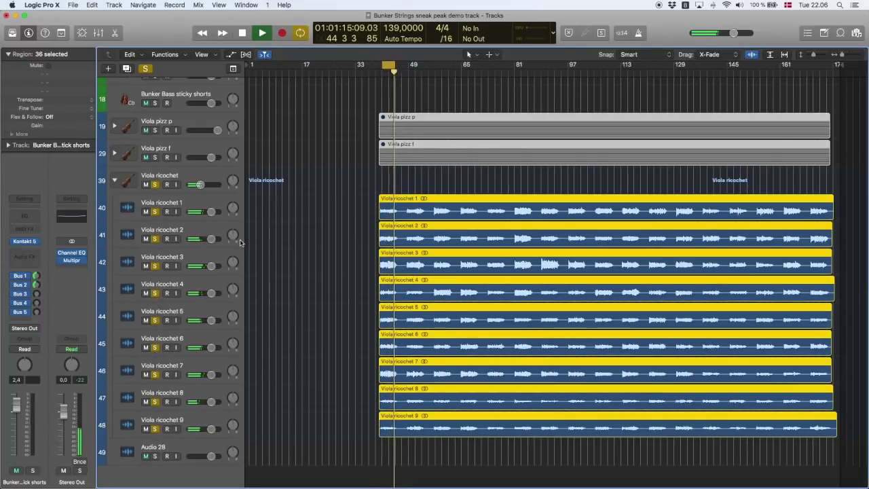
Disable cycle playback, skip ahead a few bars, and stop at bar 68.
key("c")
key("shift+period")
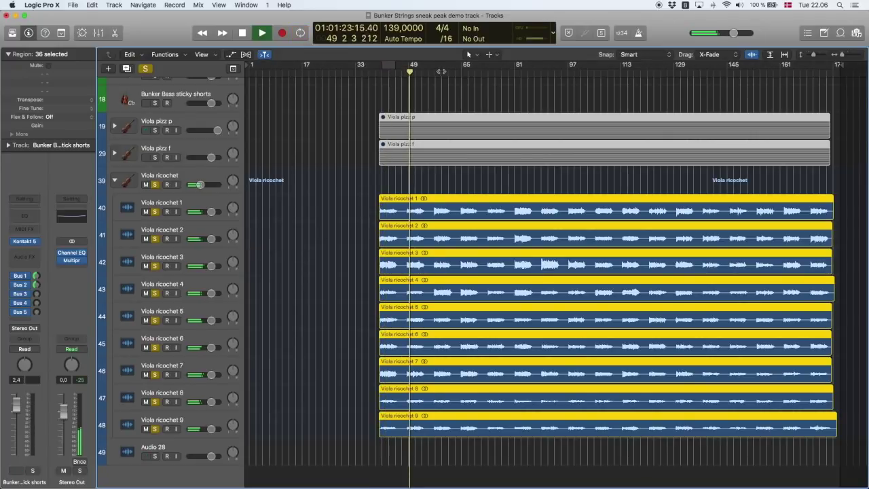
key("shift+period")
key("shift+period")
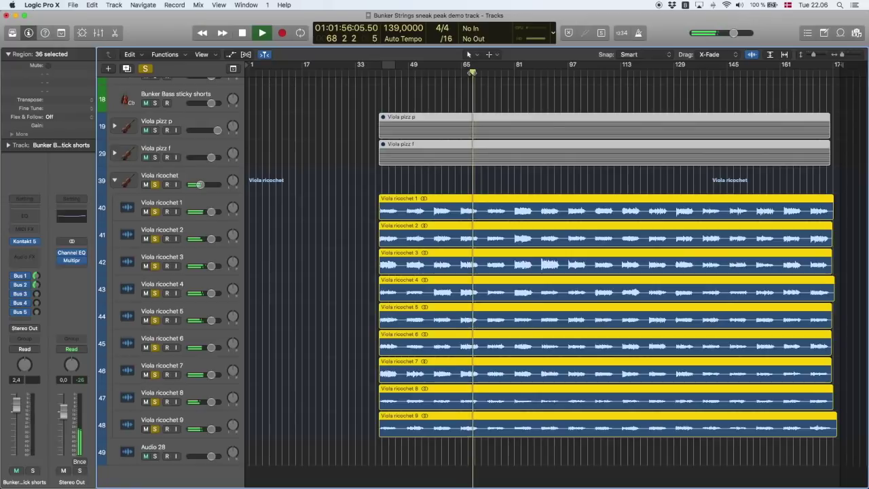
key("space")
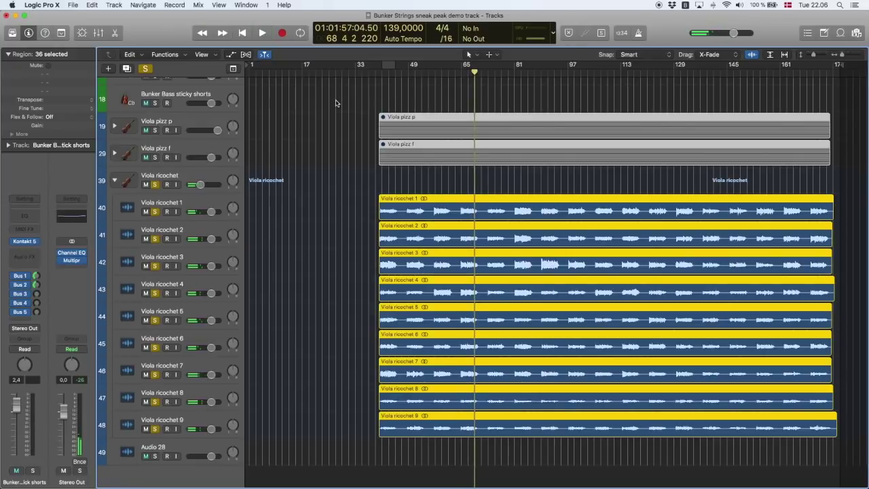